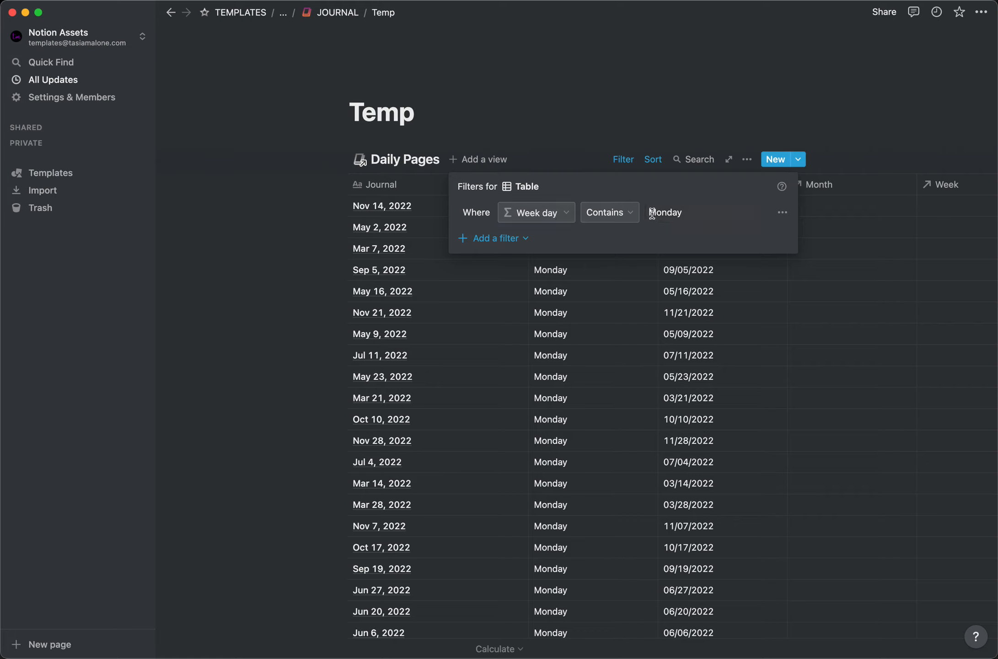
Move the Monday entries from Nov 14, 2022 through Apr 11, 2022 out of the Daily Pages table onto the page below it.
click(571, 143)
scroll(503, 151, down, 4)
scroll(311, 49, up, 3)
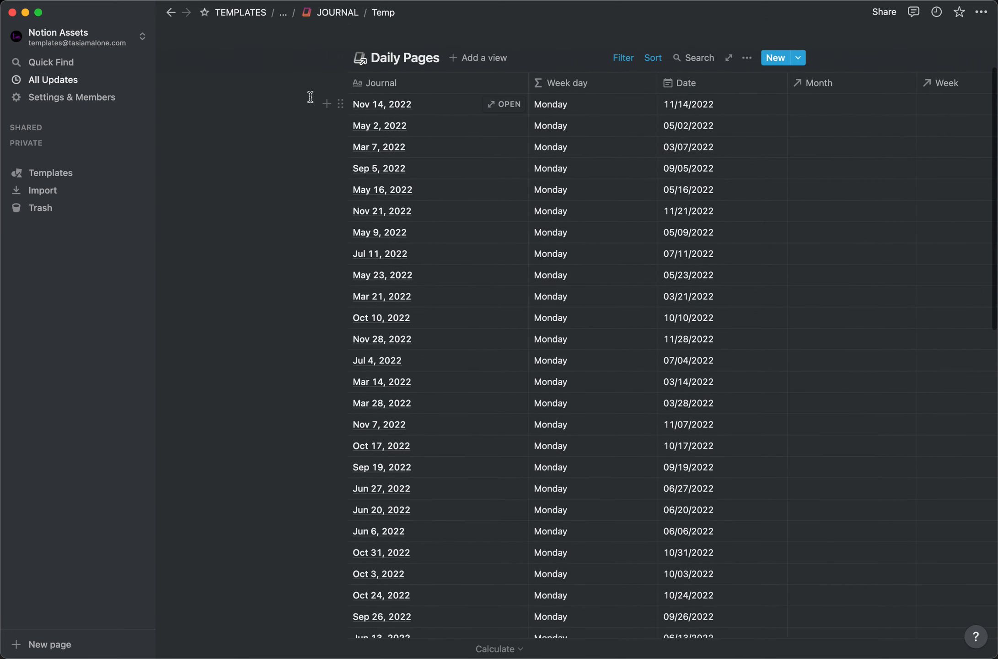
drag(307, 96, 398, 537)
scroll(396, 449, down, 5)
scroll(397, 450, down, 10)
scroll(398, 450, down, 12)
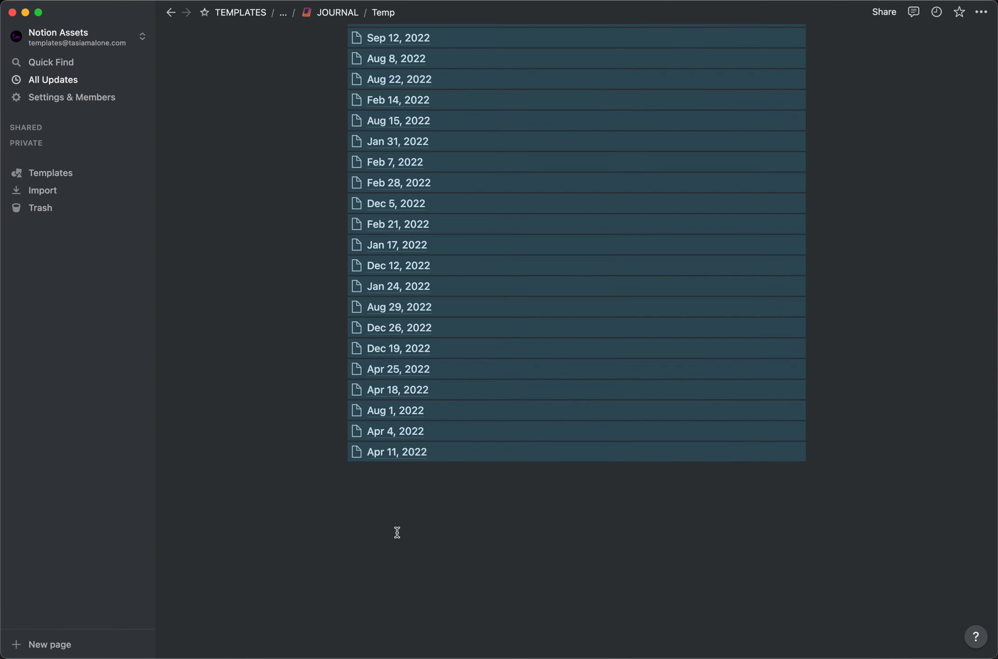
Turn all the selected Monday pages below the table into plain text blocks.
scroll(356, 147, up, 15)
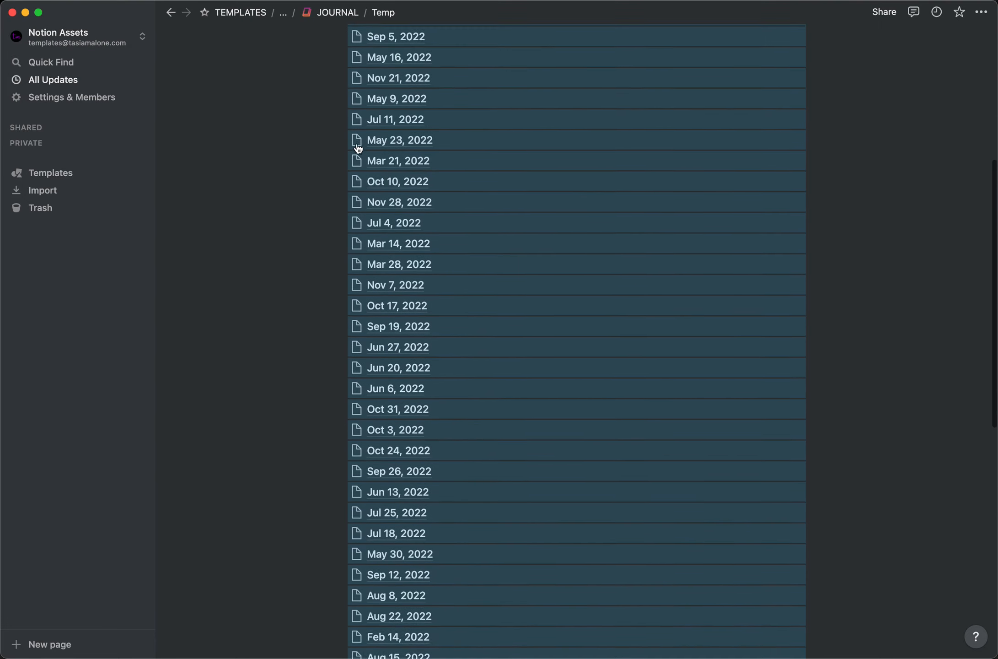
scroll(357, 147, up, 3)
click(342, 127)
mouse_move(256, 117)
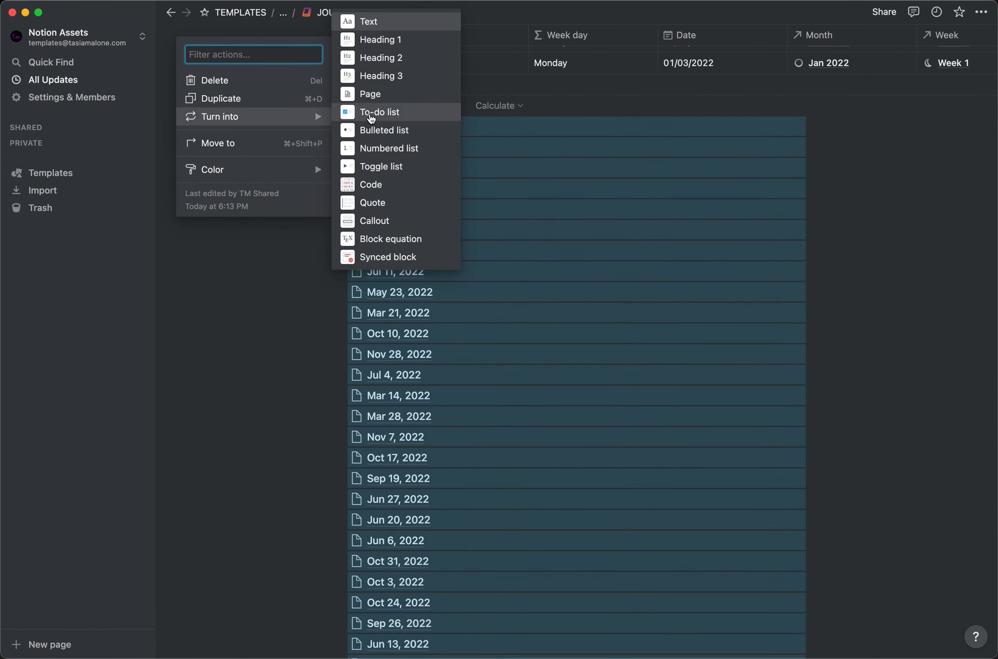
click(367, 20)
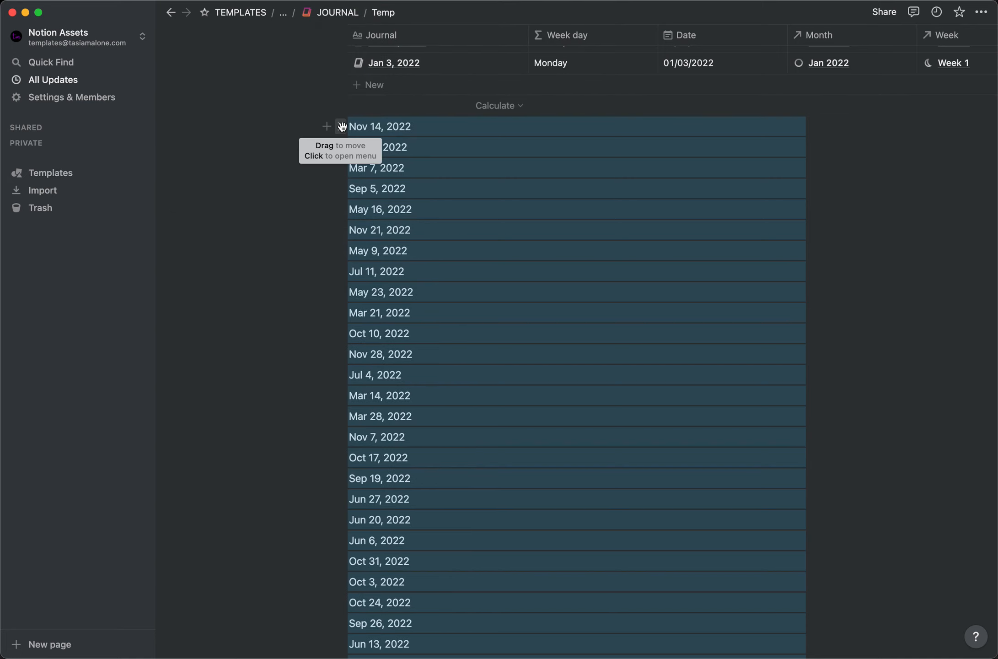
Turn the selected Monday date lines into pages in Daily Pages using its Monday template.
click(342, 126)
mouse_move(295, 129)
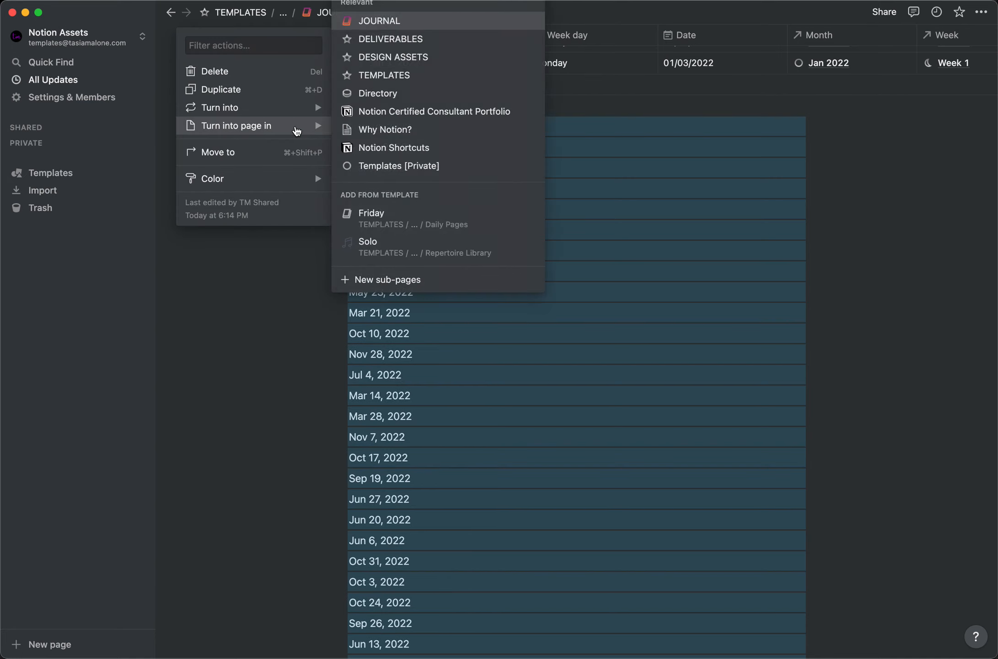
click(401, 27)
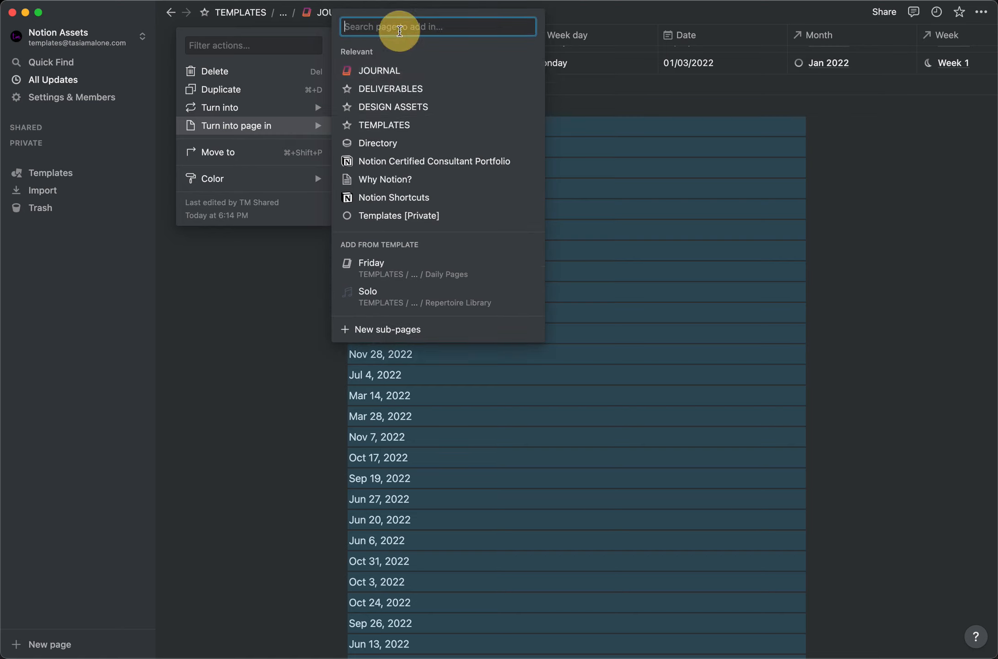
text(Monday)
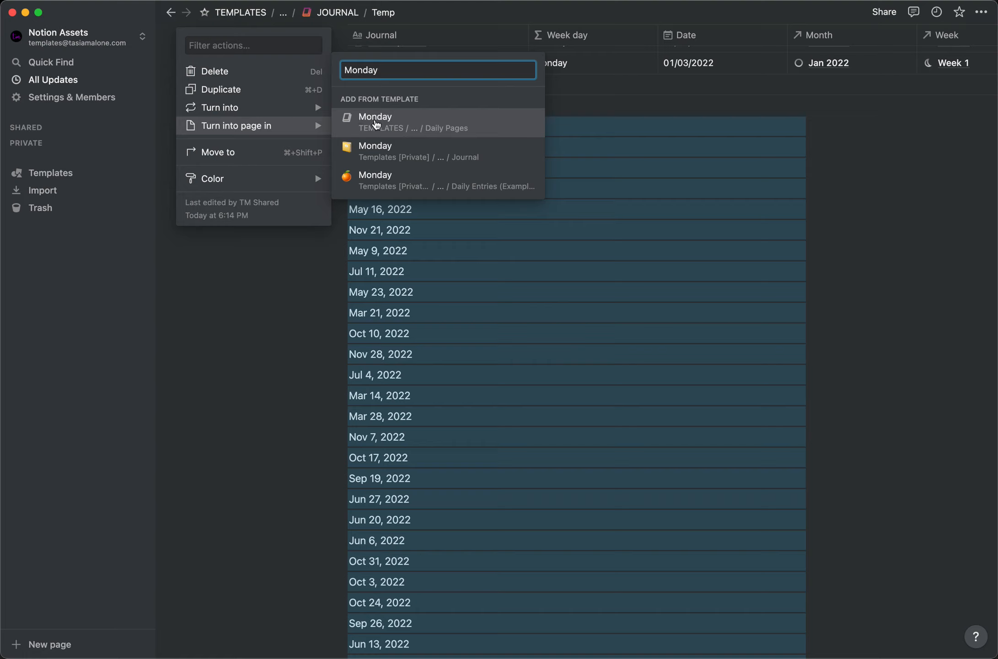
click(375, 122)
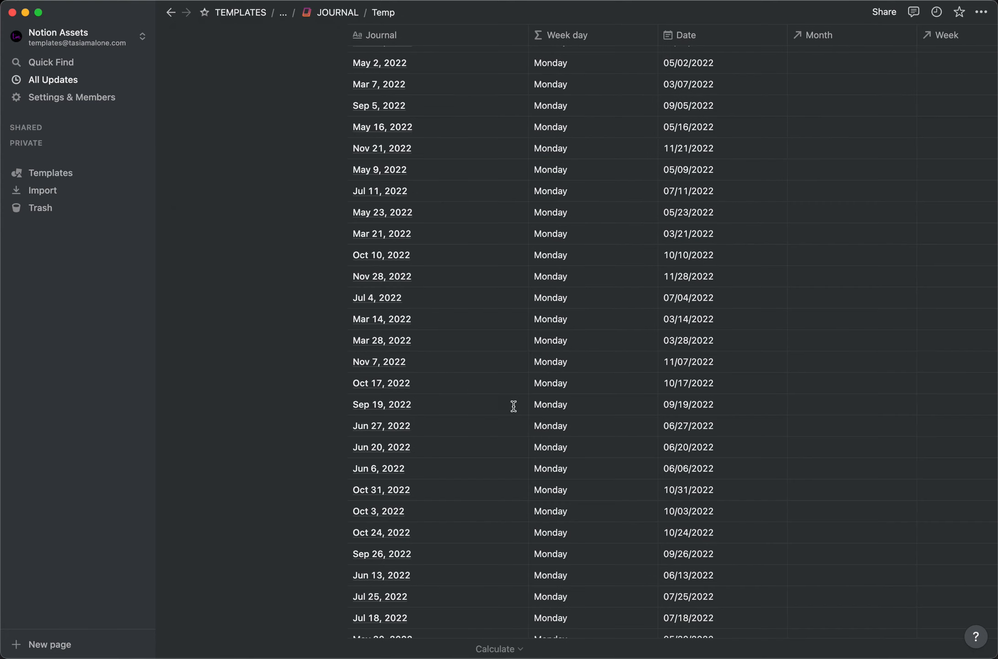
Examine the recreated Monday entries in the Daily Pages table to check that the template was applied.
scroll(481, 443, down, 15)
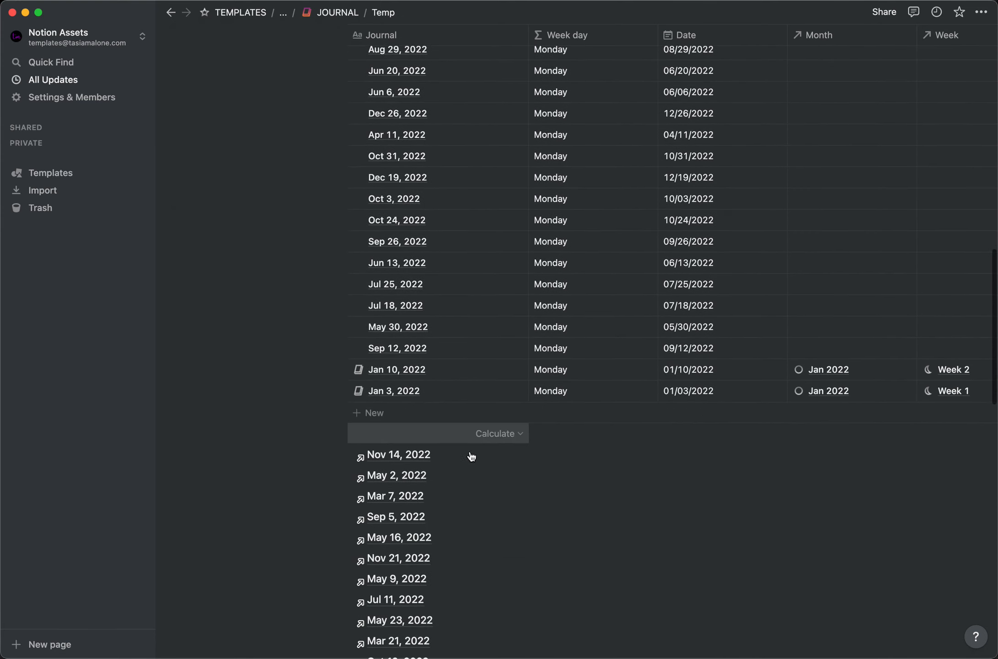
scroll(471, 456, down, 2)
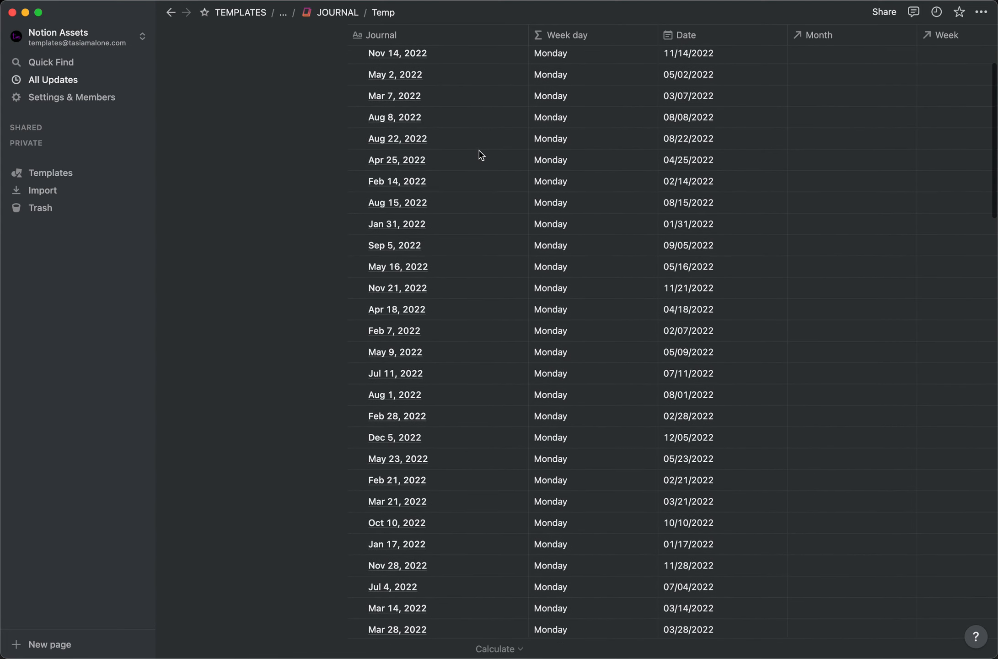
scroll(433, 342, down, 5)
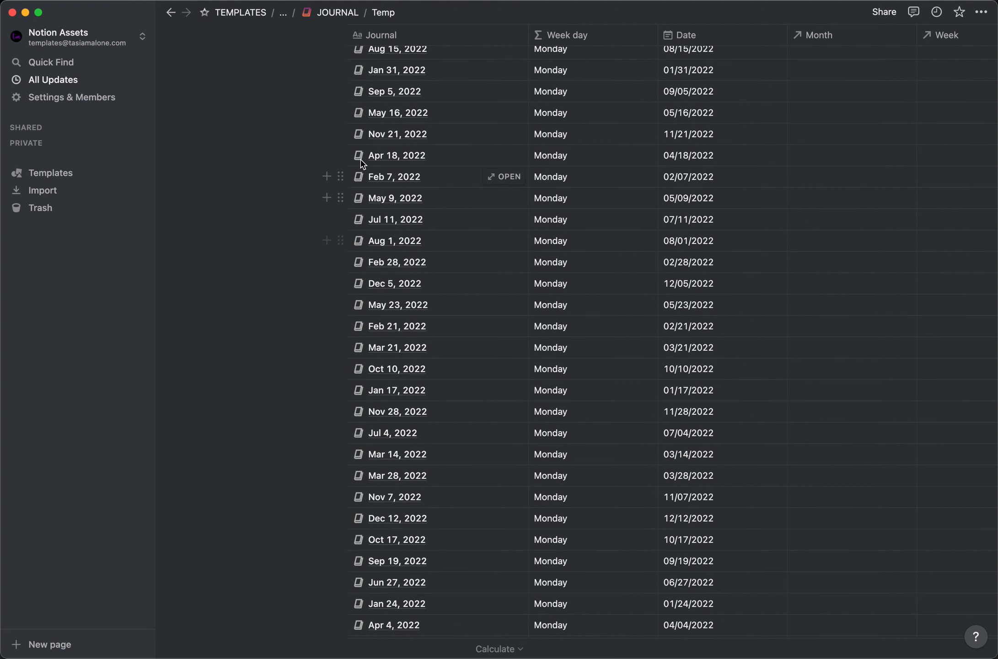
scroll(361, 172, up, 1)
scroll(361, 172, up, 5)
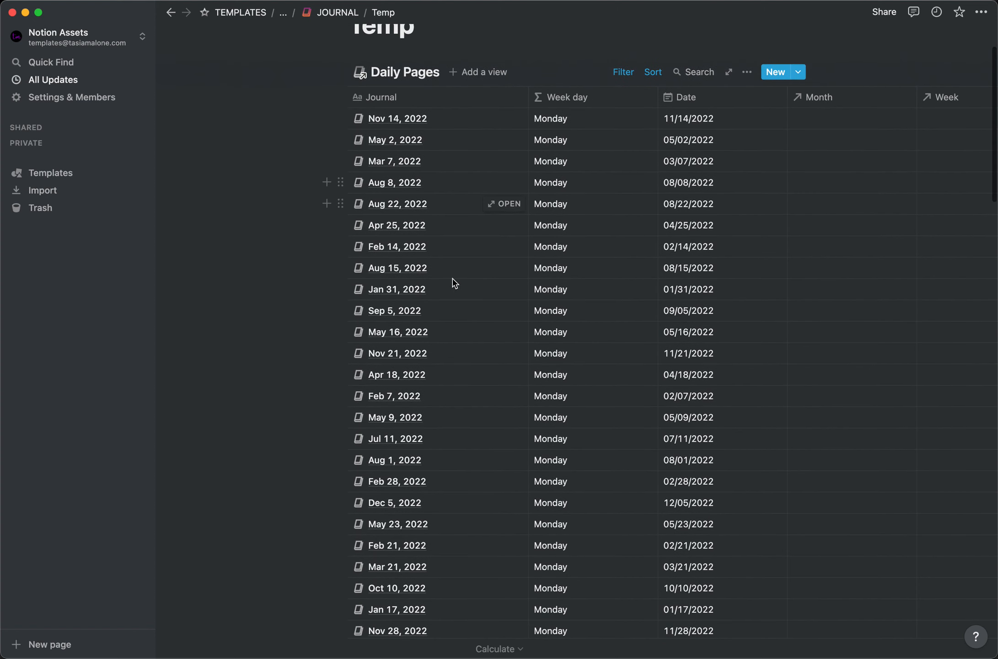
scroll(427, 264, down, 2)
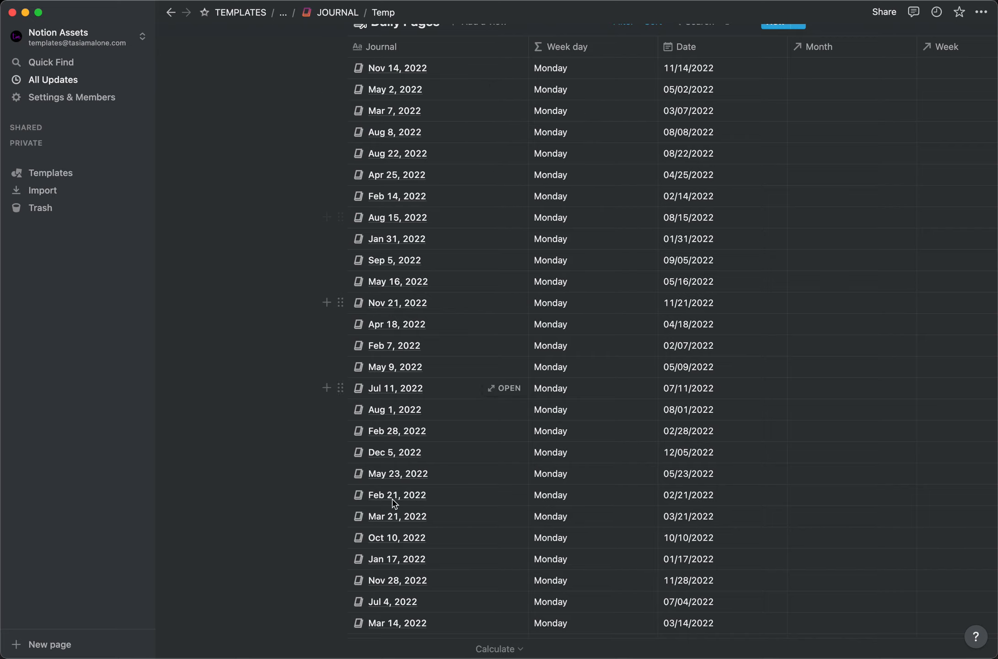
Delete all the leftover links to Monday pages below the Daily Pages table.
scroll(545, 420, down, 20)
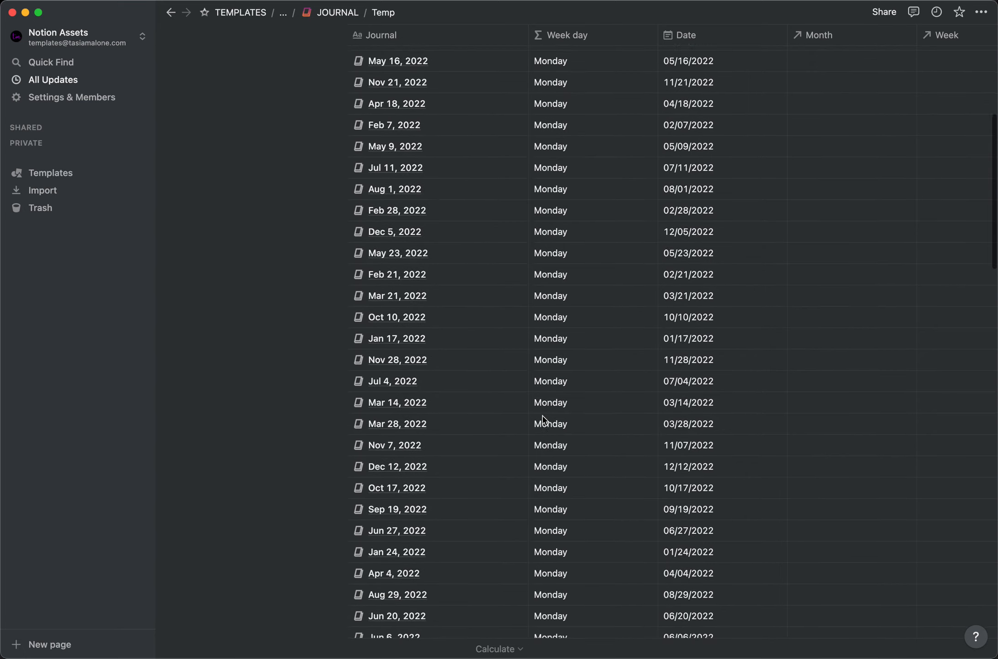
scroll(545, 419, down, 15)
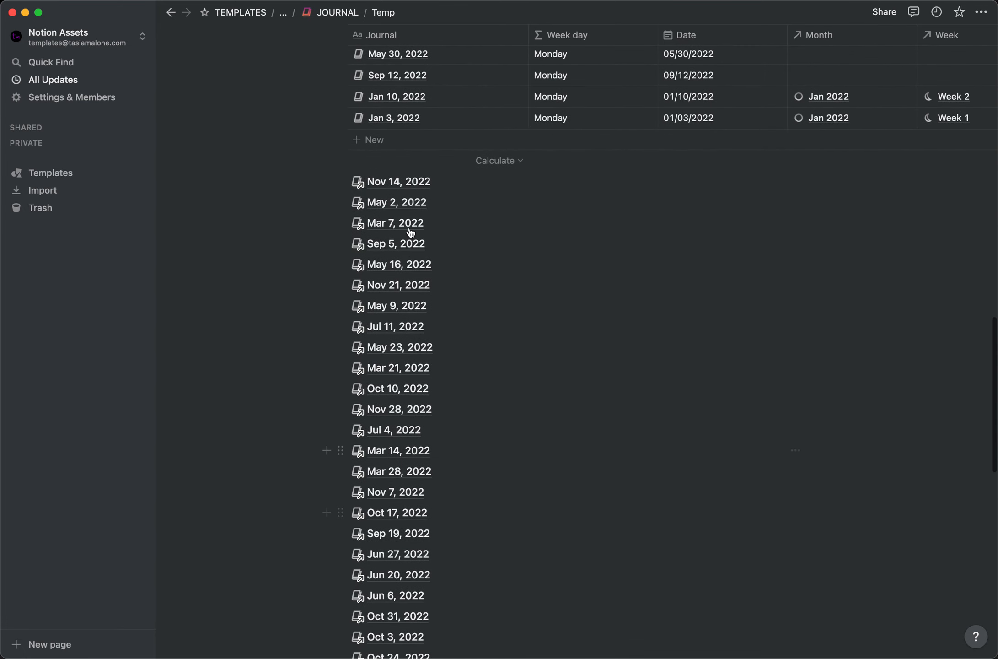
drag(289, 179, 386, 581)
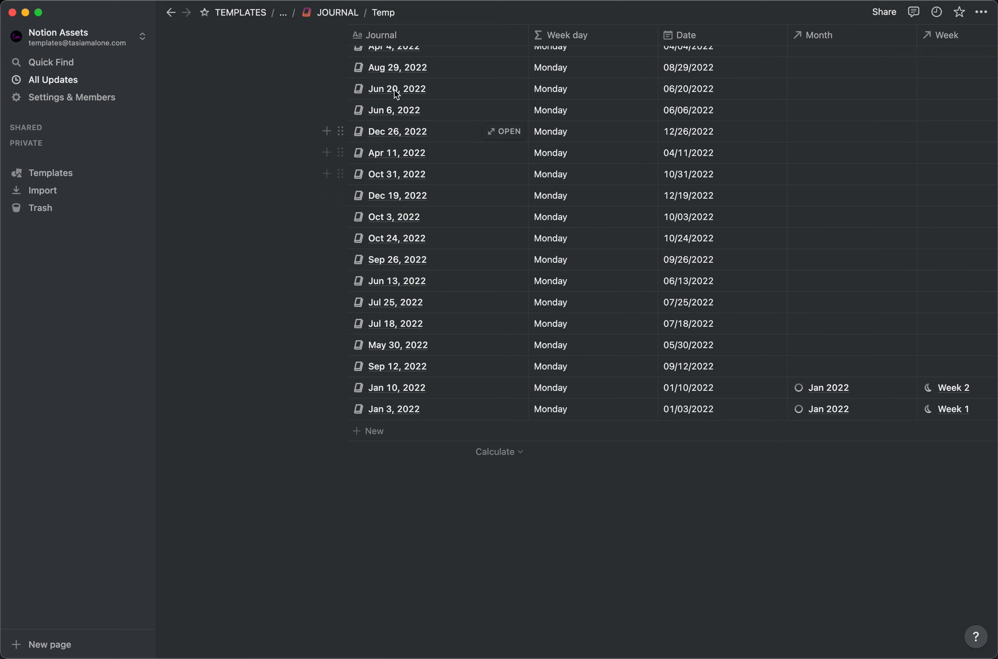
Change the Daily Pages table's Week day filter so that it contains Tues.
scroll(654, 183, up, 6)
scroll(654, 183, up, 15)
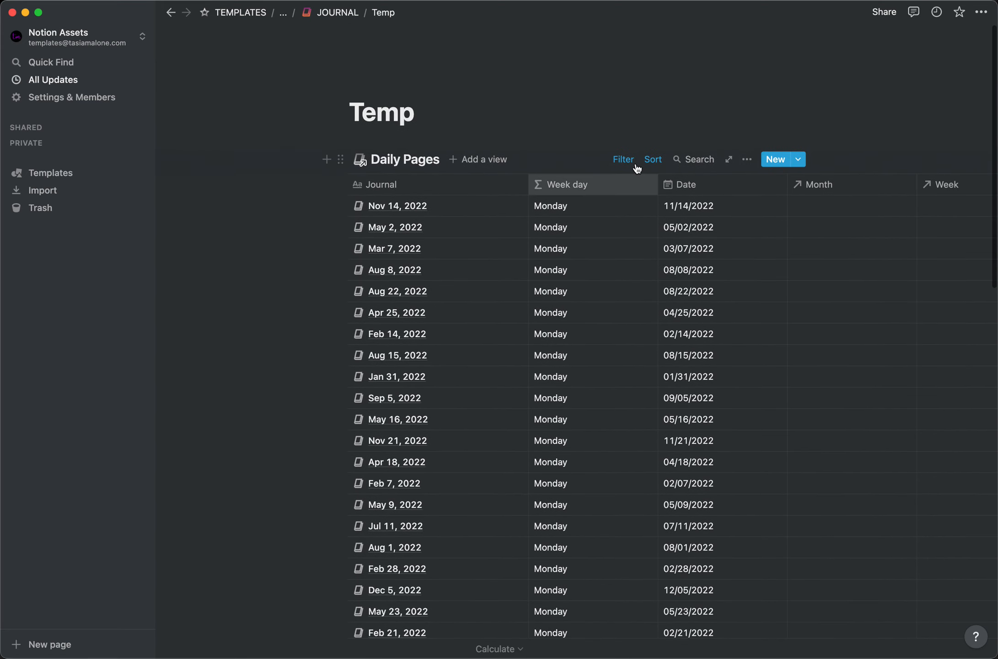
click(631, 160)
double_click(674, 210)
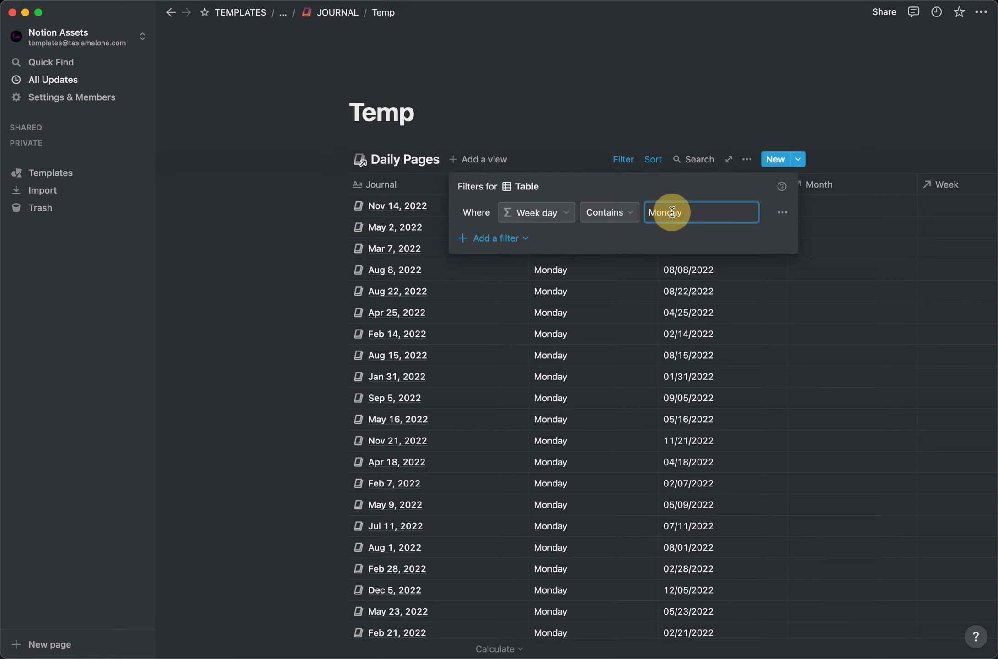
text(Tues)
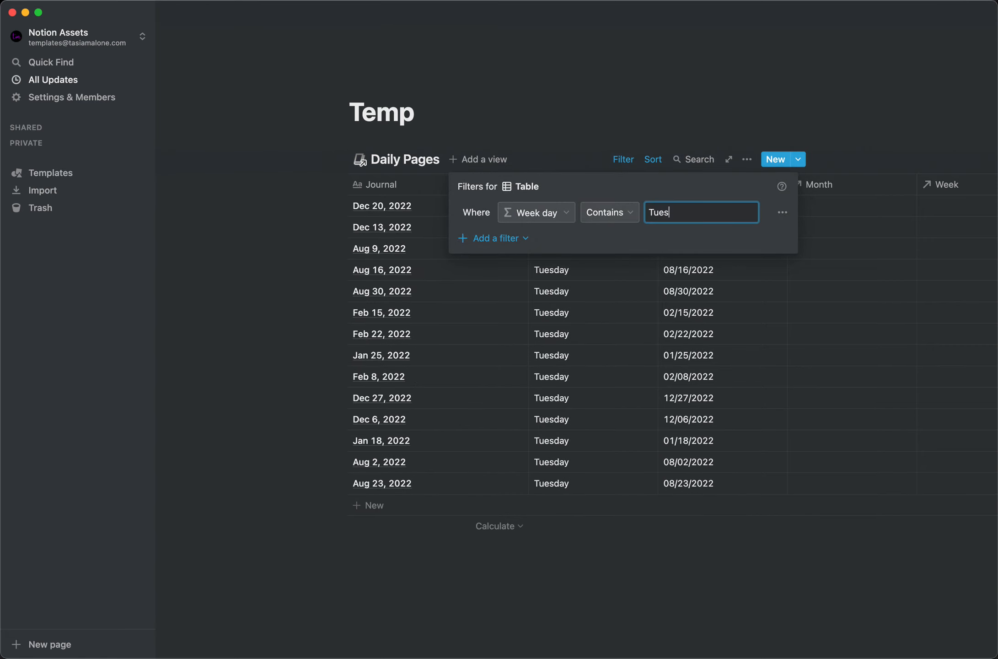
click(867, 139)
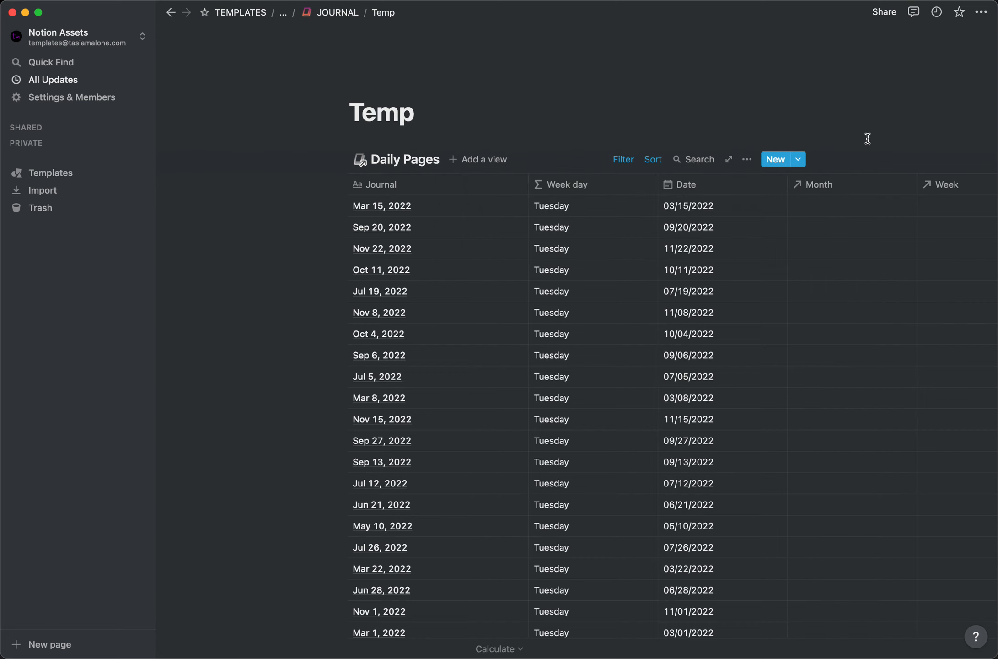
Move the Tuesday entries from Mar 15, 2022 through Jan 11, 2022 out of the Daily Pages table onto the page below it.
scroll(464, 347, down, 10)
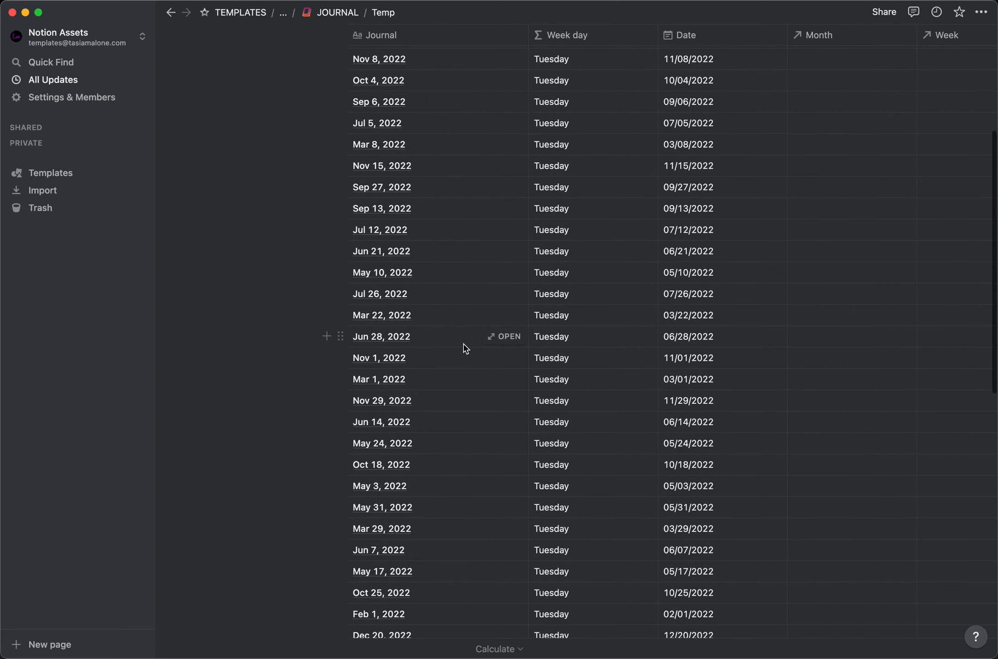
scroll(466, 348, down, 6)
scroll(466, 345, up, 8)
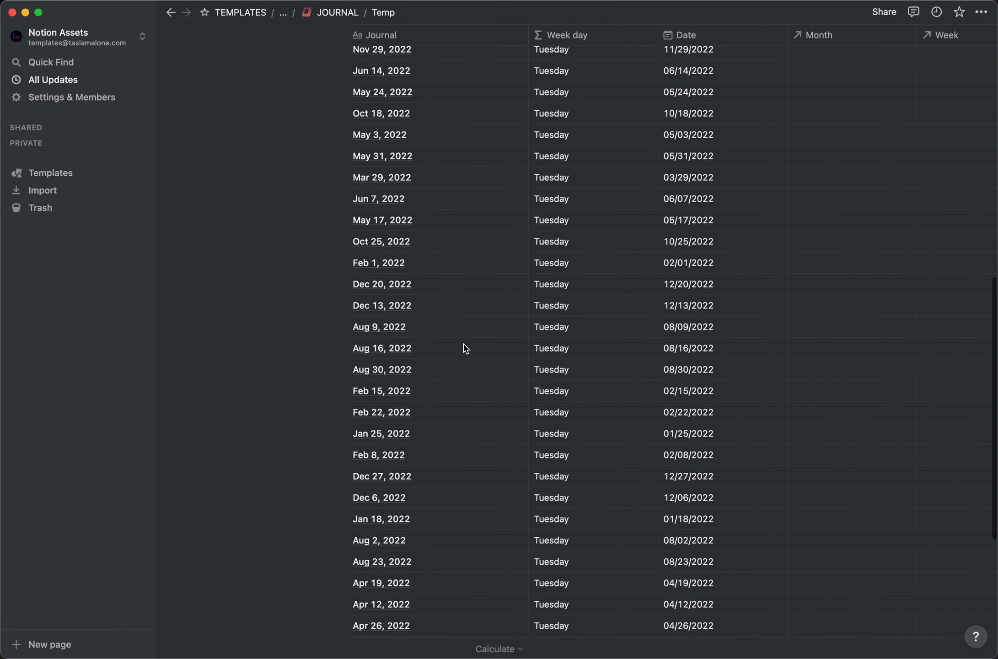
scroll(466, 343, up, 10)
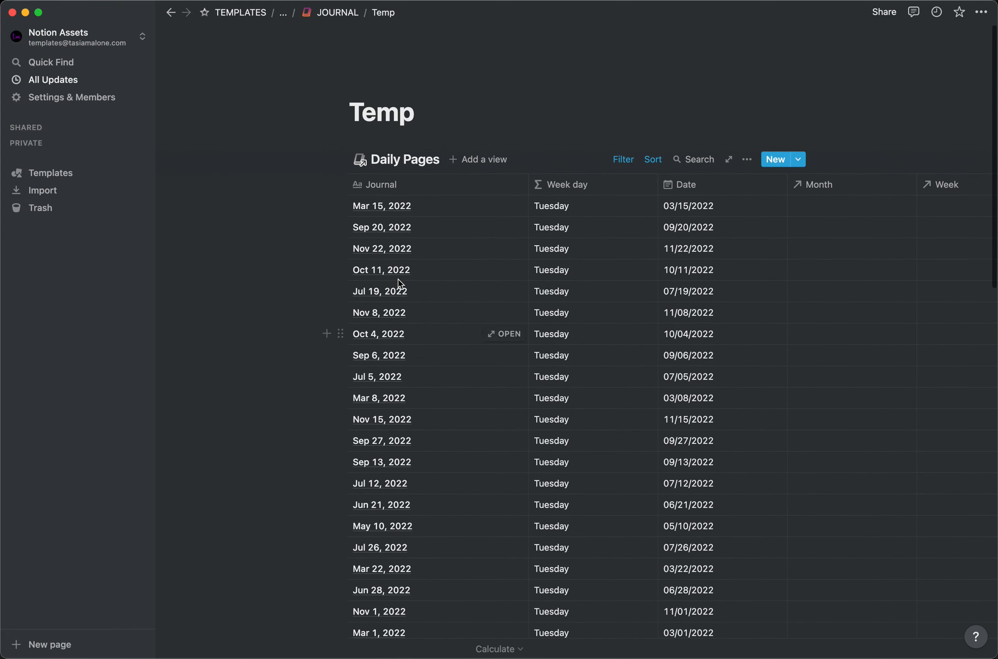
drag(315, 205, 405, 513)
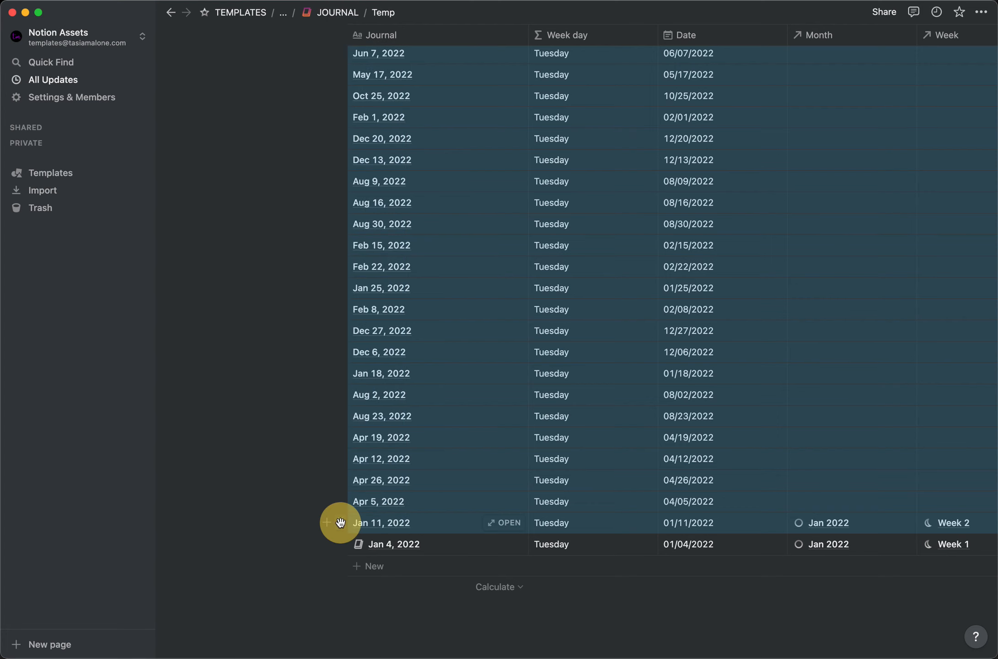
drag(340, 522, 383, 555)
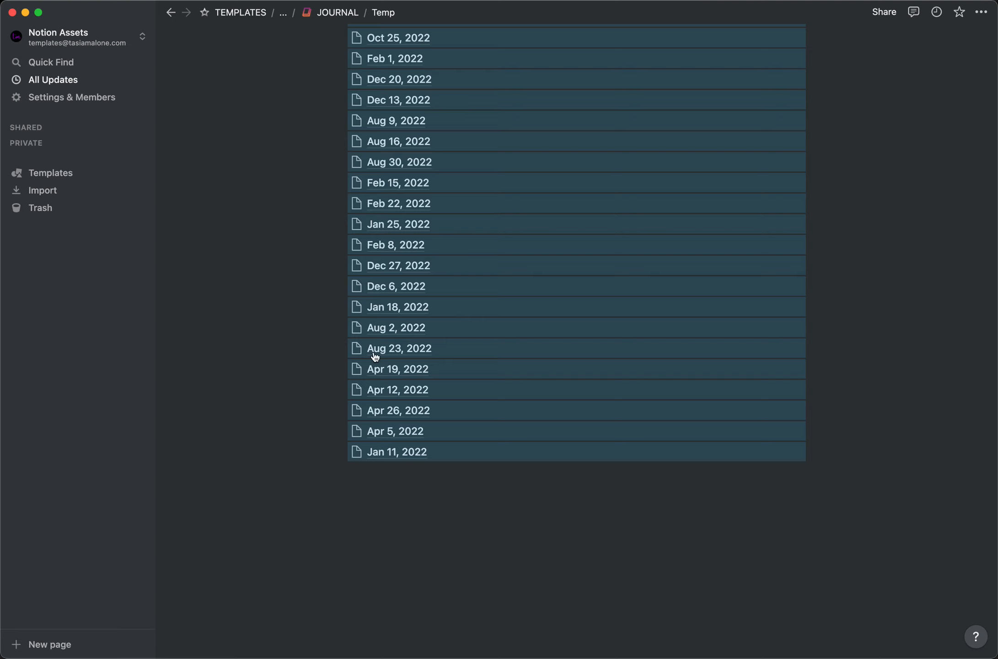
Turn all the selected Tuesday pages below the table into plain text blocks.
scroll(384, 129, up, 15)
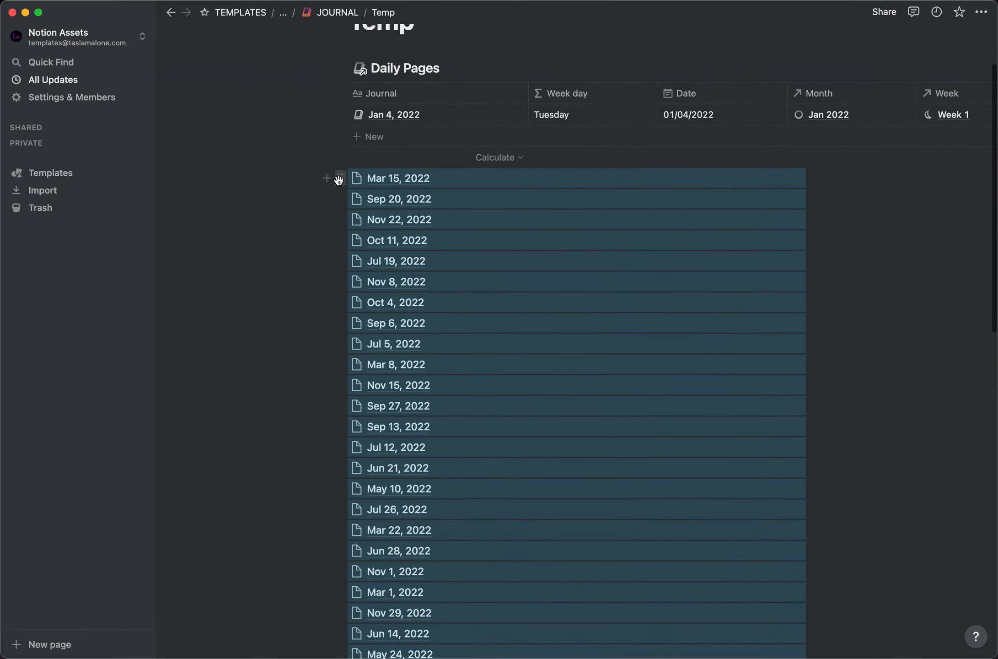
click(340, 180)
mouse_move(272, 176)
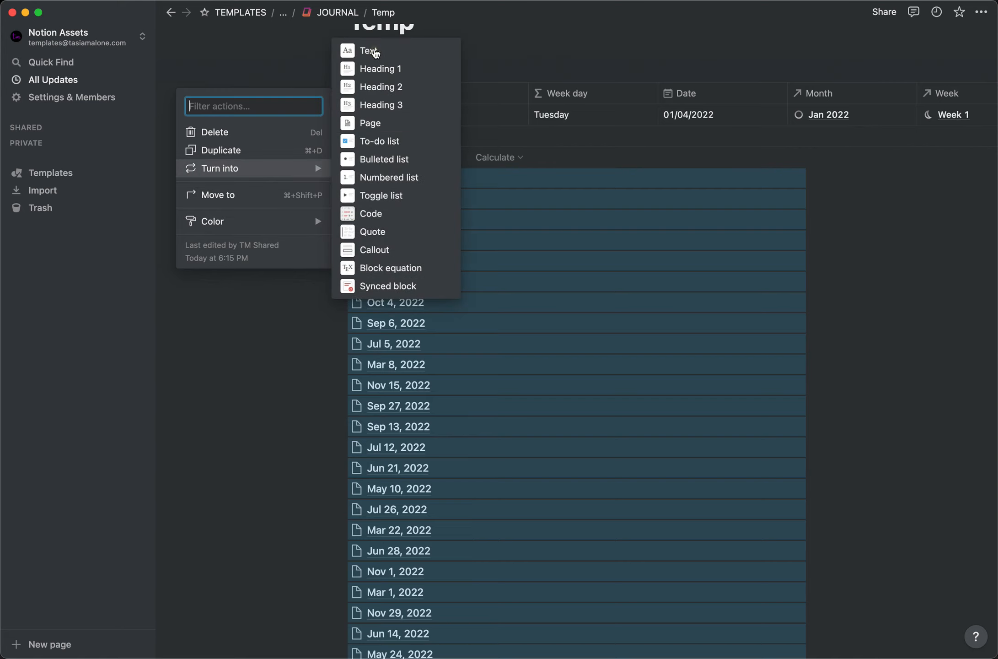
click(370, 51)
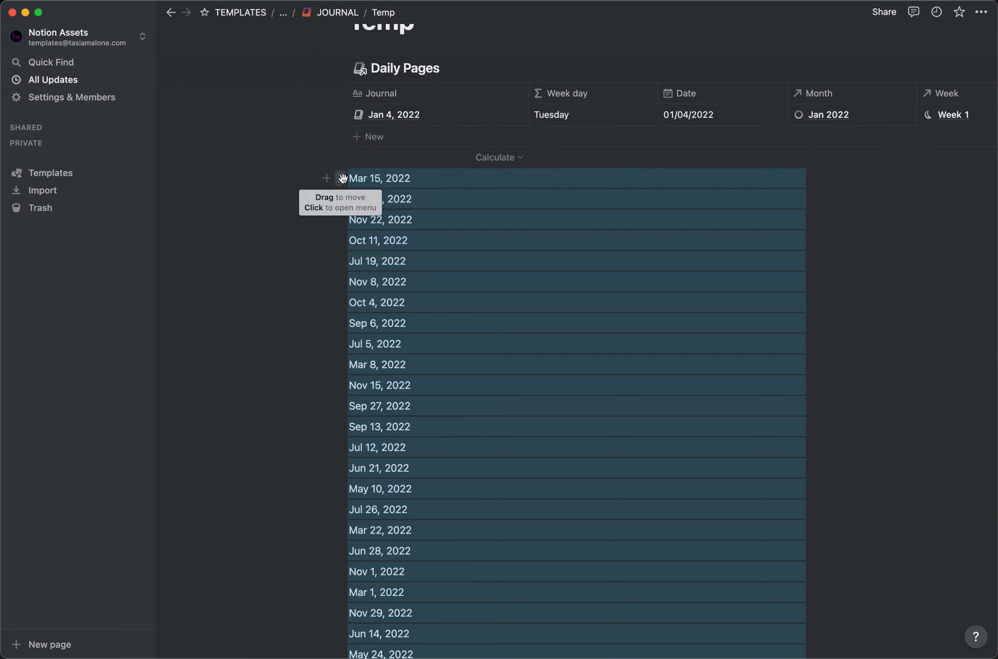
Turn the selected Tuesday date lines into pages in Daily Pages using its Tuesday template.
click(342, 178)
mouse_move(289, 181)
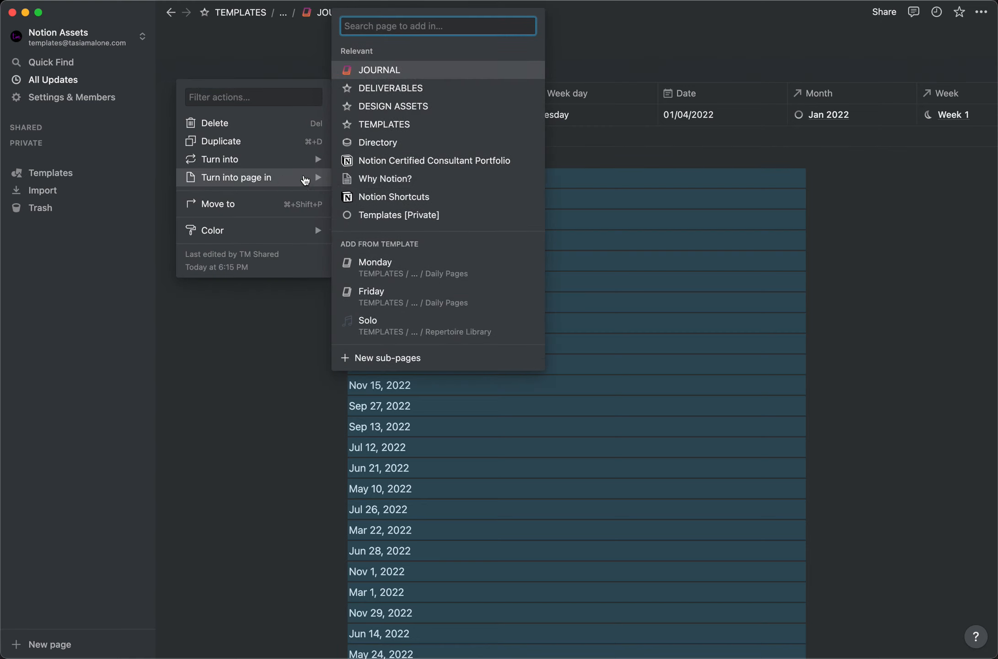
click(375, 29)
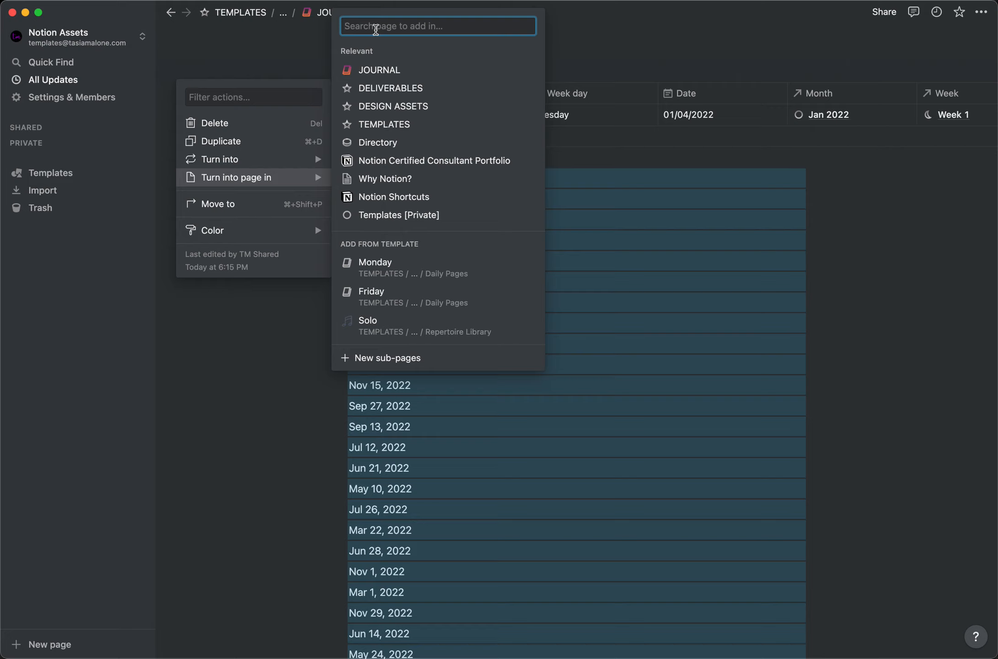
text(Tuesda)
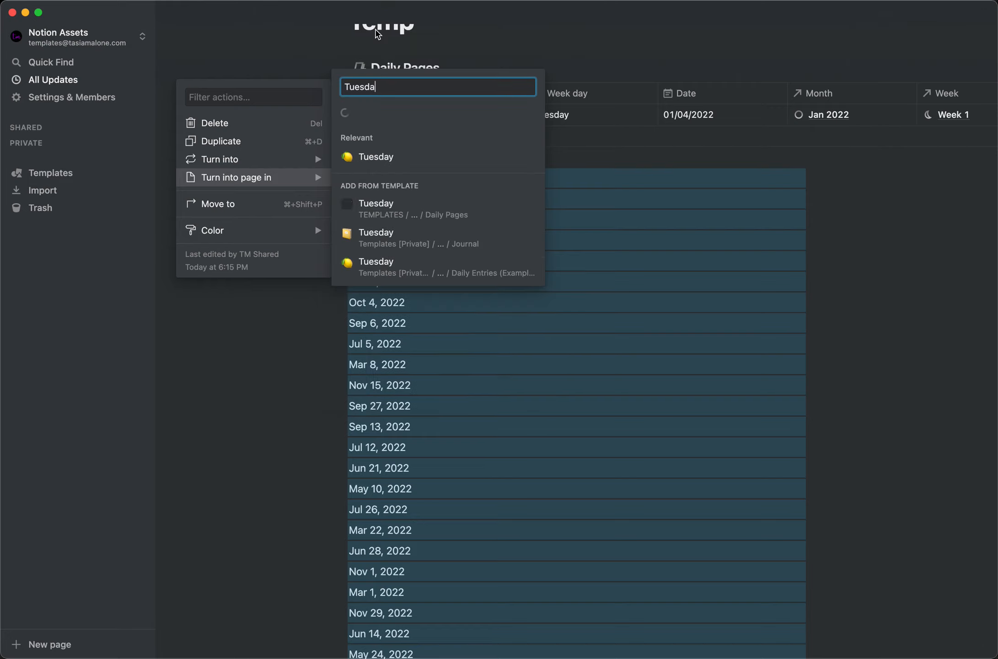
text(y)
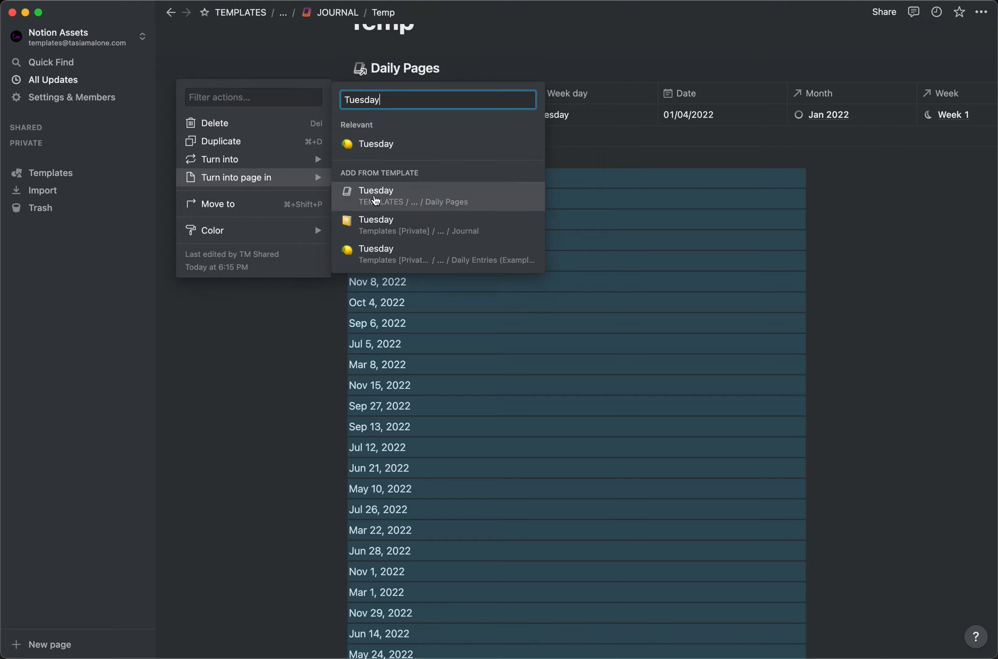
click(373, 200)
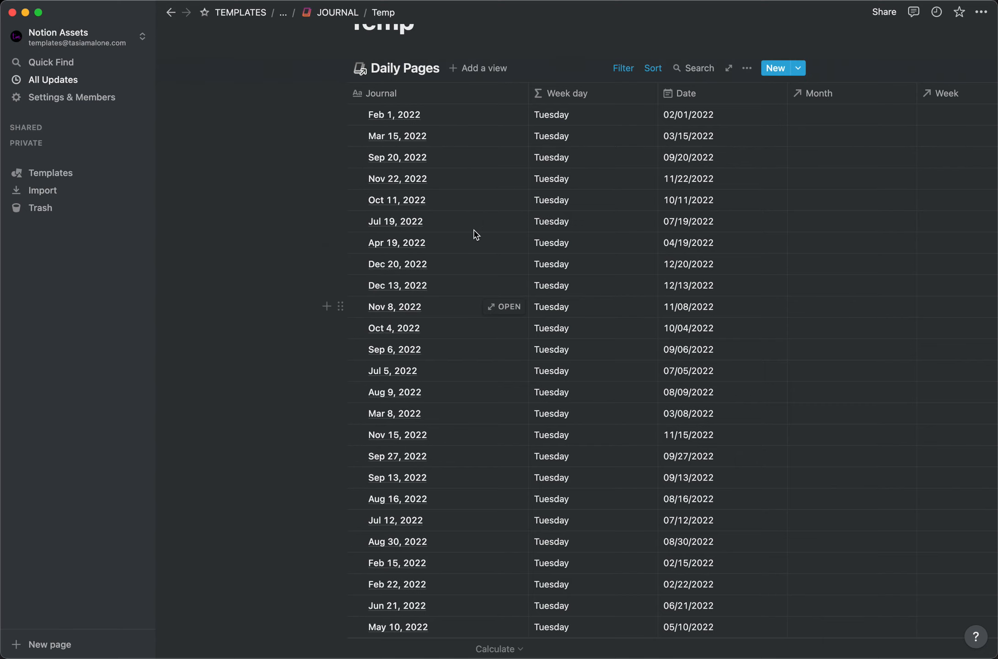
Examine the recreated Tuesday entries, their Month, Week and Year relations, and the links left below the table.
scroll(464, 448, down, 10)
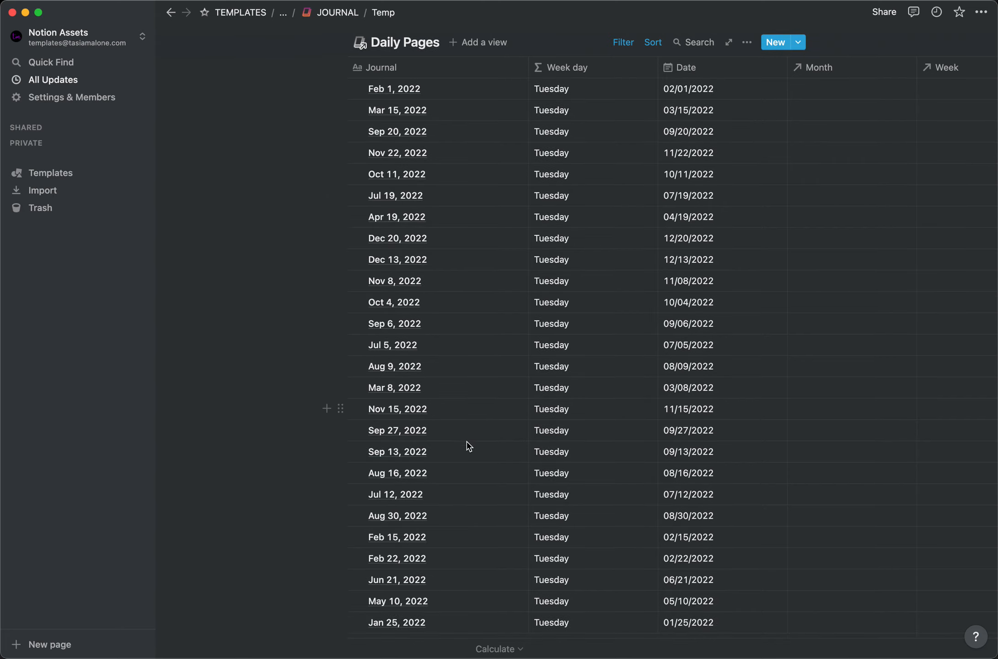
scroll(469, 442, down, 2)
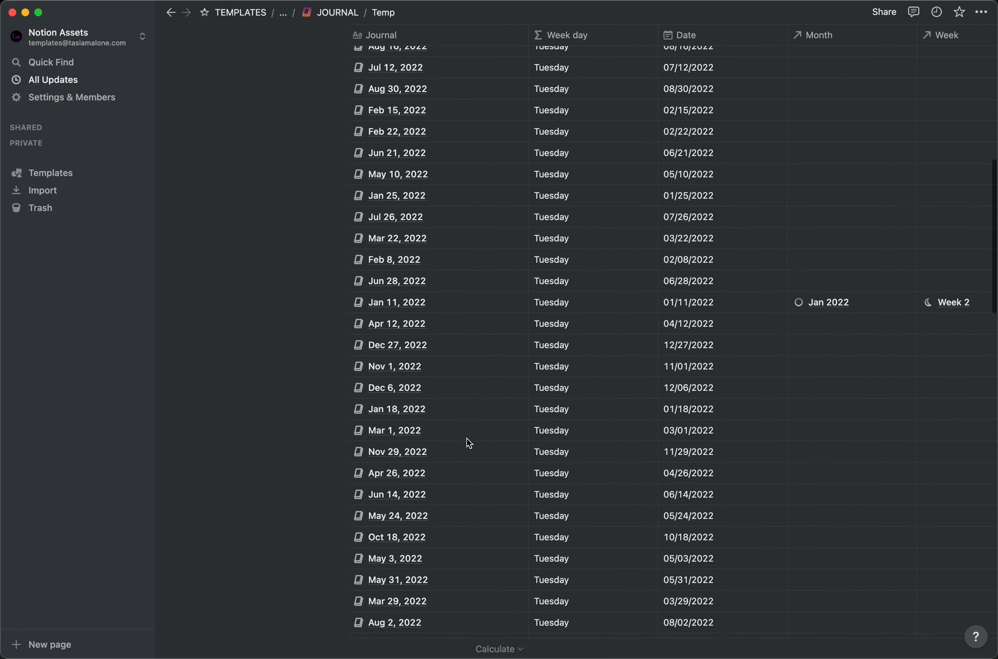
scroll(623, 264, right, 3)
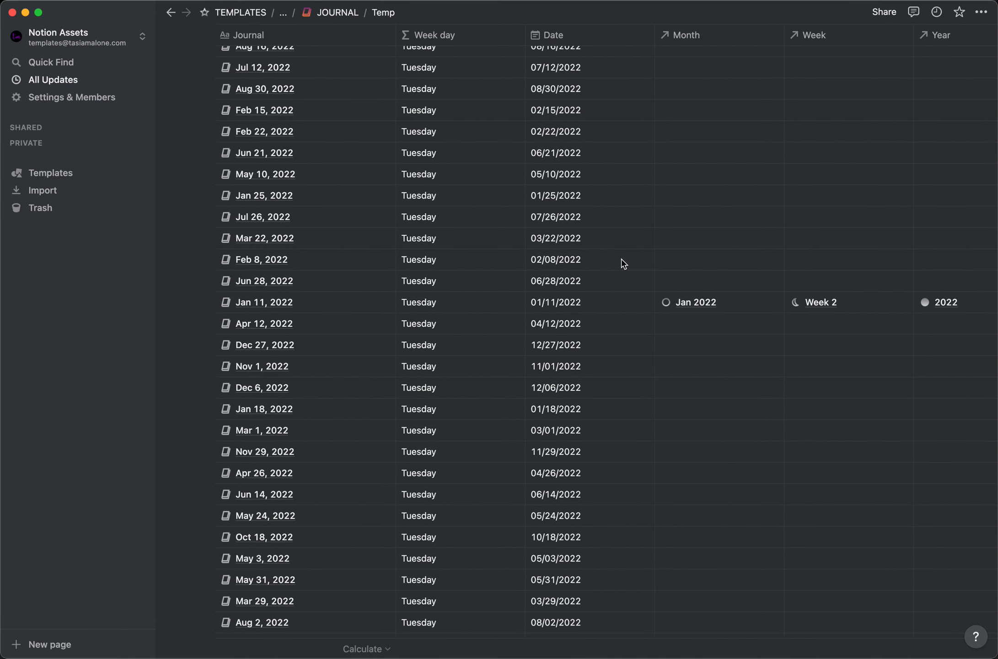
scroll(416, 270, right, 1)
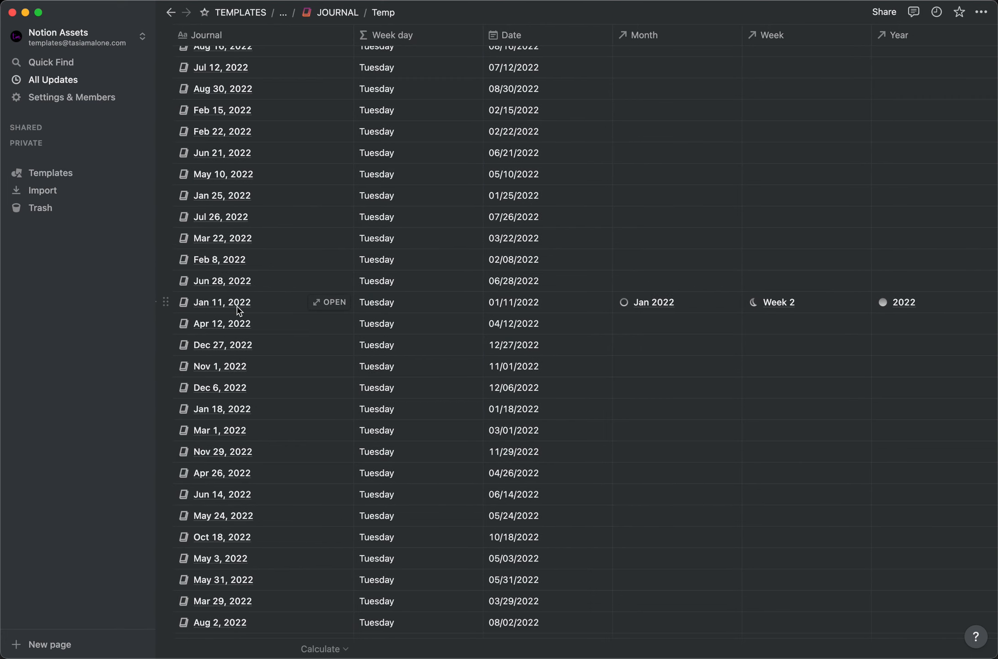
scroll(302, 304, down, 10)
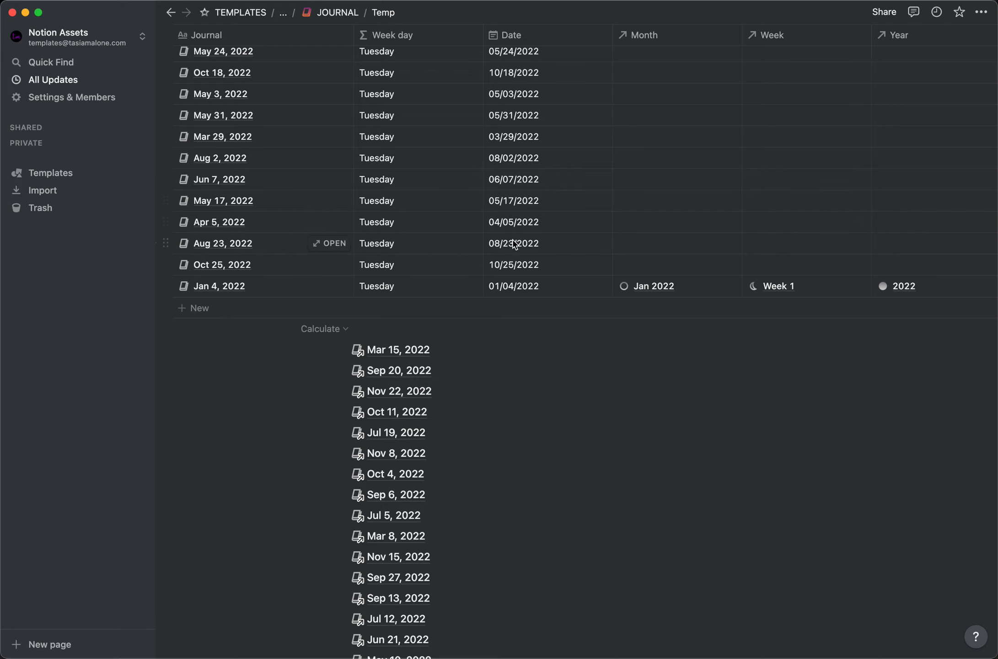
scroll(523, 256, down, 1)
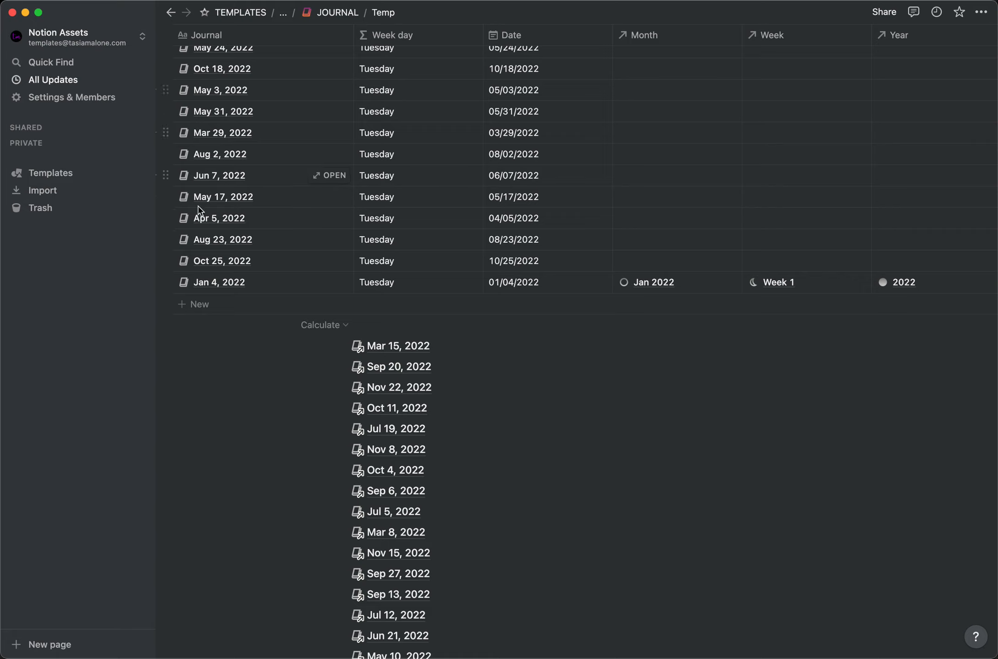